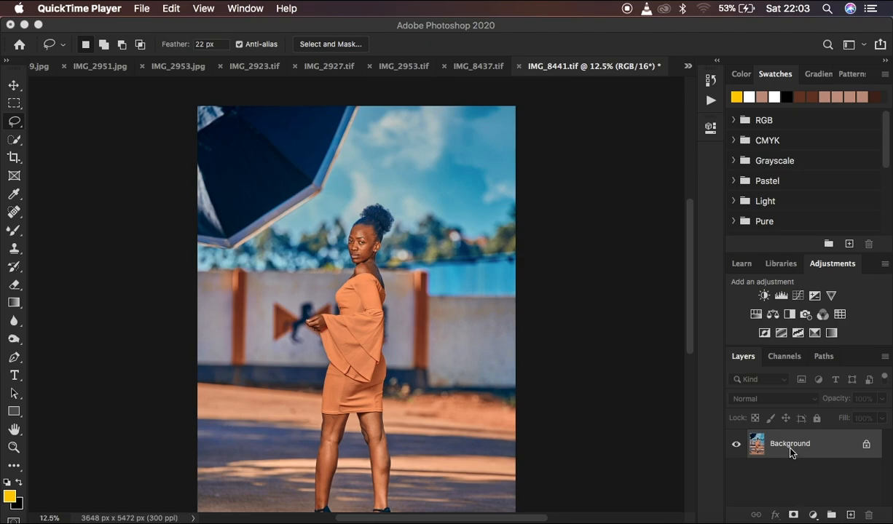
- Duplicate the Background layer of the photo onto a new layer
click(812, 454)
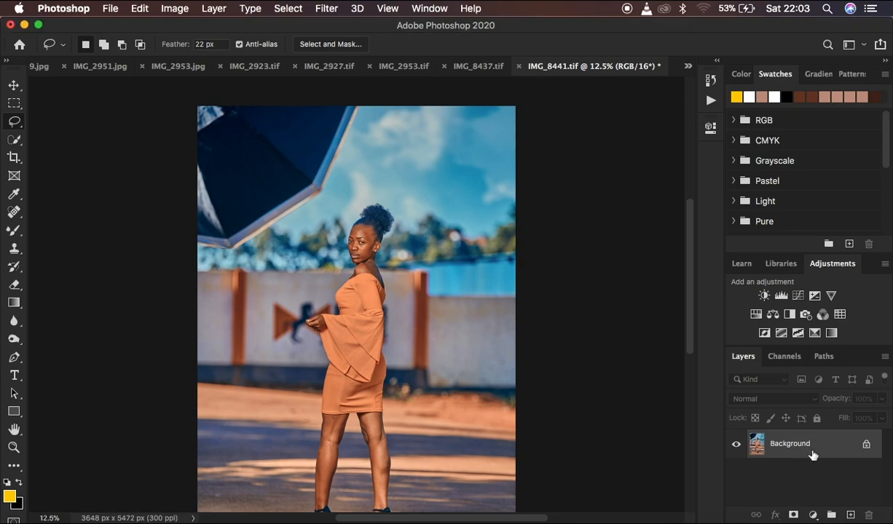
key(super+j)
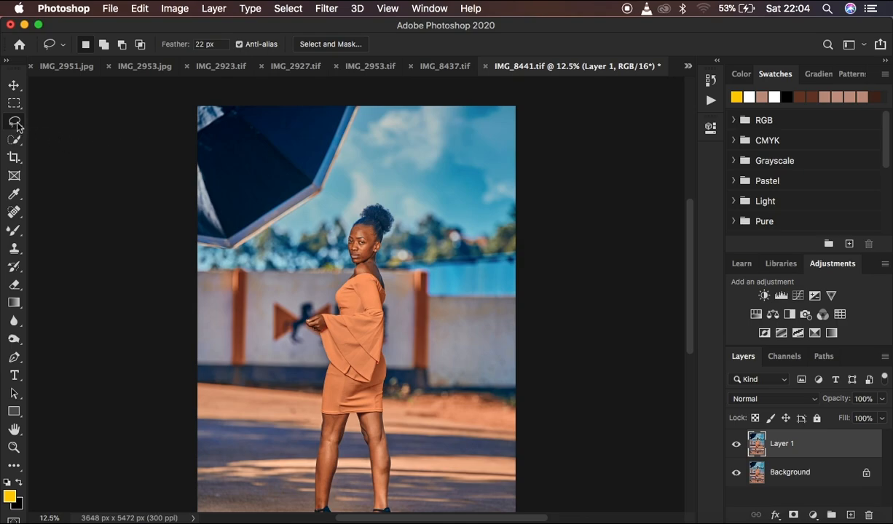
- Try to replace the lassoed studio umbrella in the photo's upper-left corner with a Content-Aware Fill output to a new layer
mouse_move(186, 100)
mouse_down()
mouse_move(289, 96)
mouse_move(357, 103)
mouse_move(314, 213)
mouse_move(286, 230)
mouse_move(218, 253)
mouse_move(197, 244)
mouse_move(179, 213)
mouse_up()
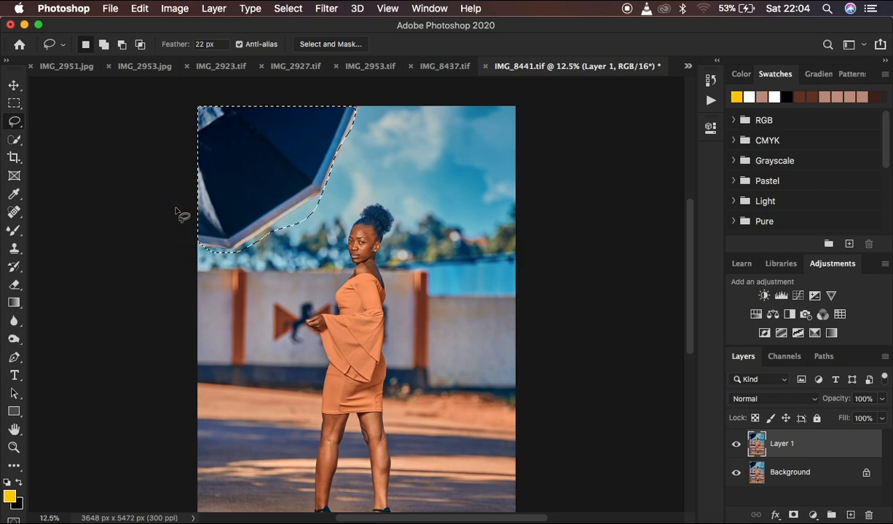
click(137, 10)
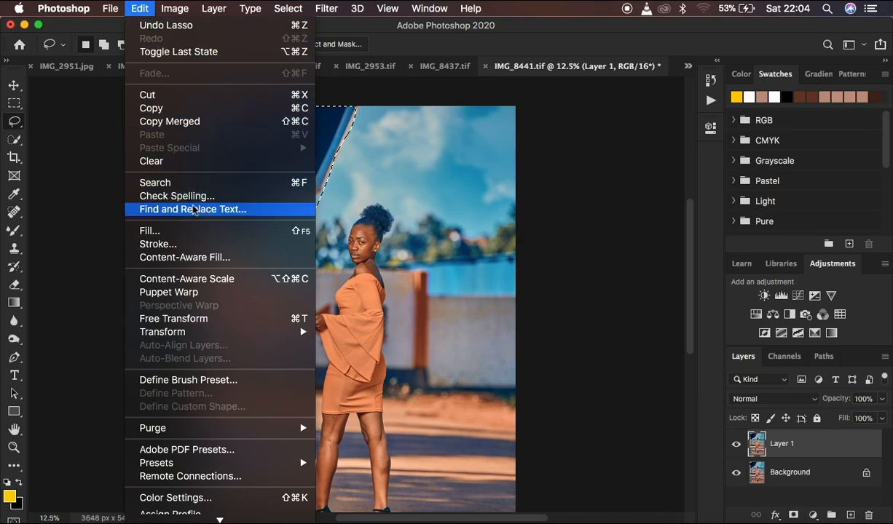
click(196, 256)
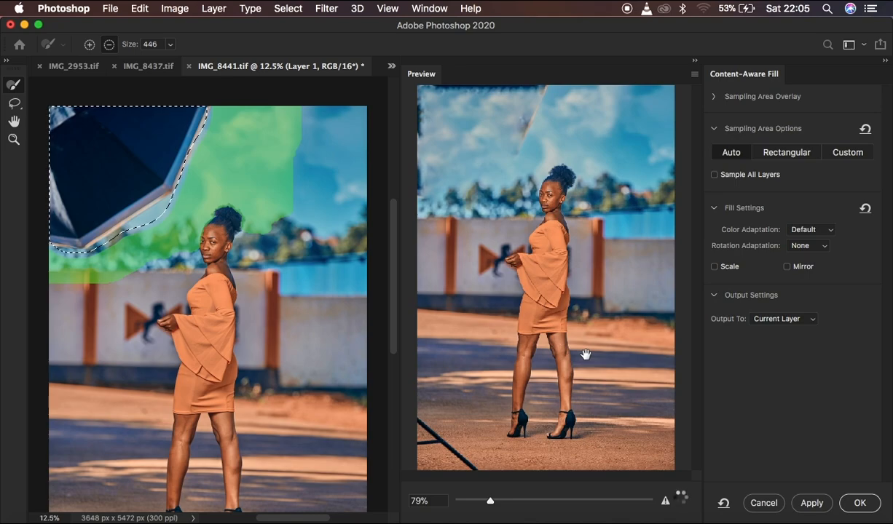
click(764, 322)
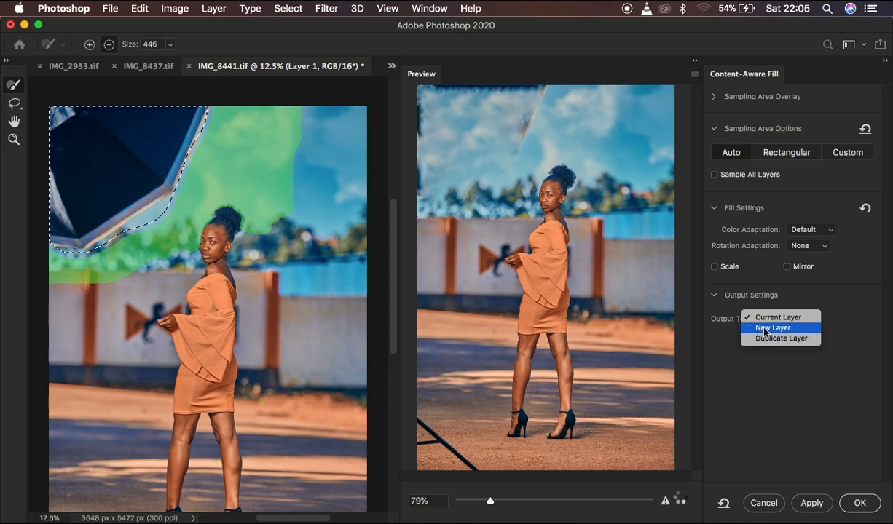
click(764, 330)
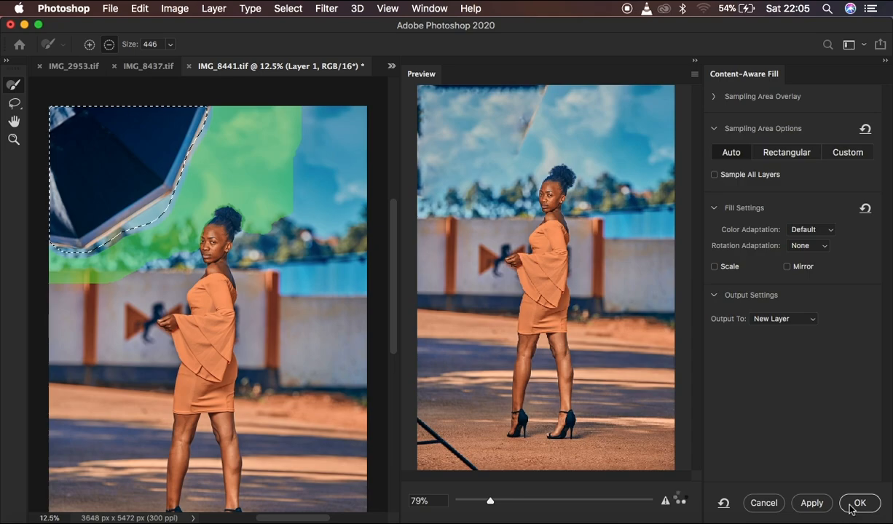
click(811, 503)
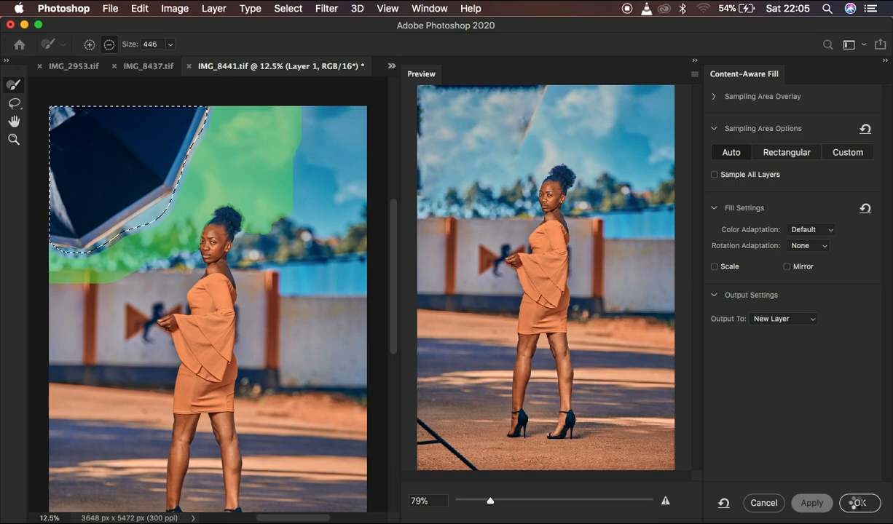
click(853, 504)
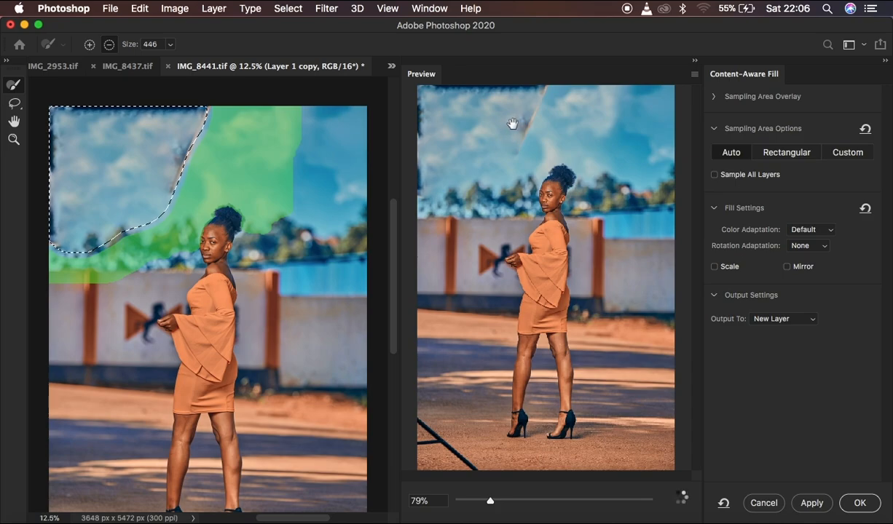
click(859, 504)
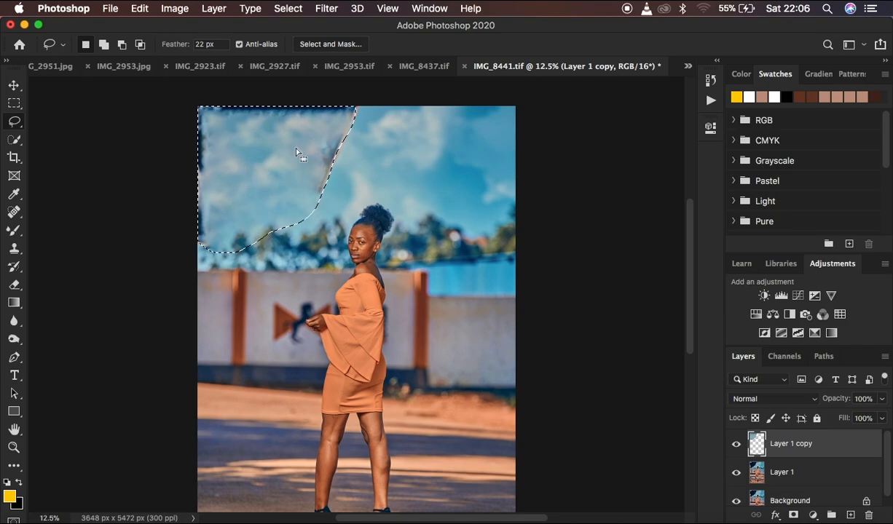
- Compare the photo with and without the fill by toggling the visibility of Layer 1 copy
click(735, 444)
click(735, 444)
click(735, 445)
click(735, 444)
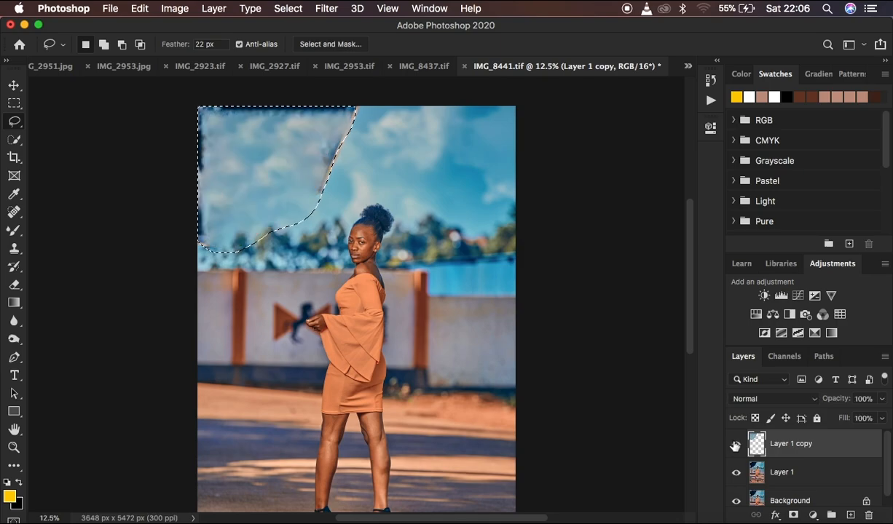
click(735, 444)
click(736, 444)
click(735, 444)
click(736, 444)
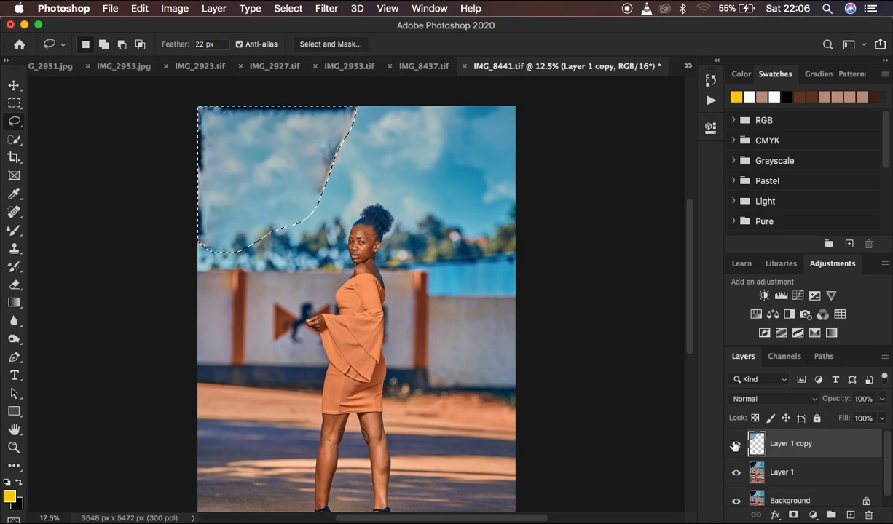
click(736, 444)
click(735, 445)
click(736, 445)
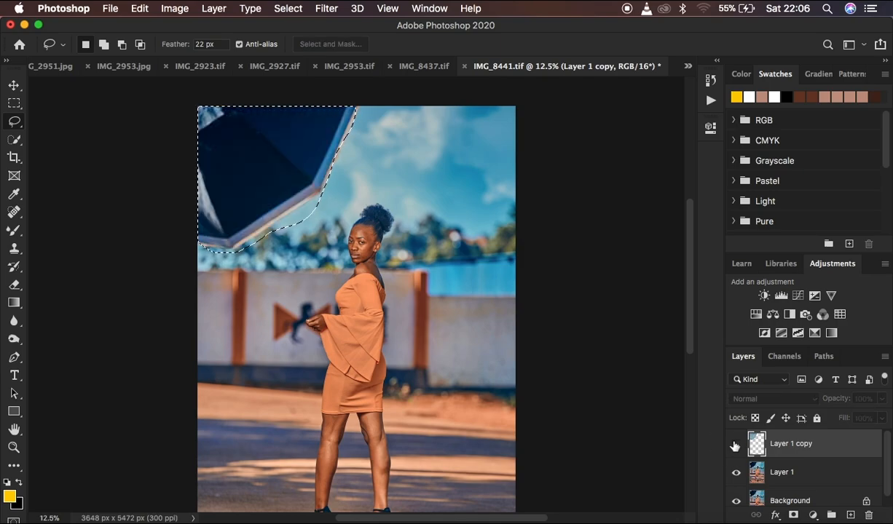
click(736, 444)
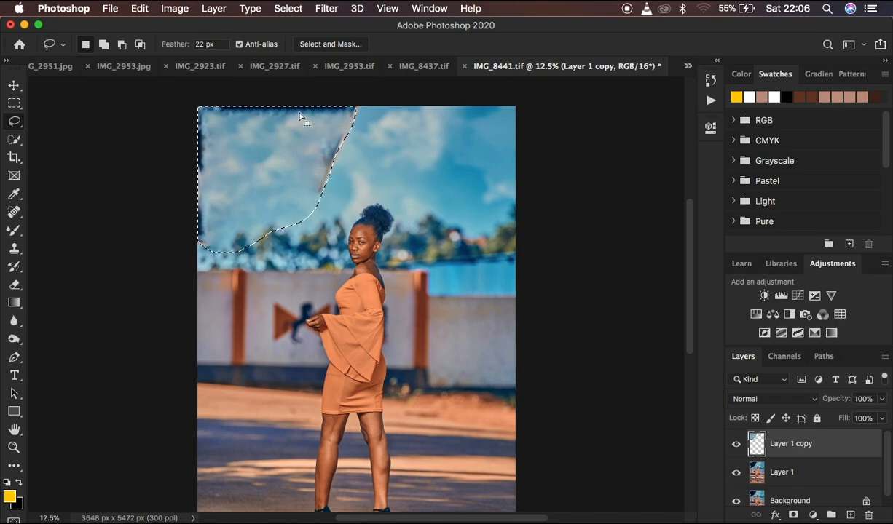
- Clear the umbrella selection and delete the Layer 1 copy fill layer
click(385, 173)
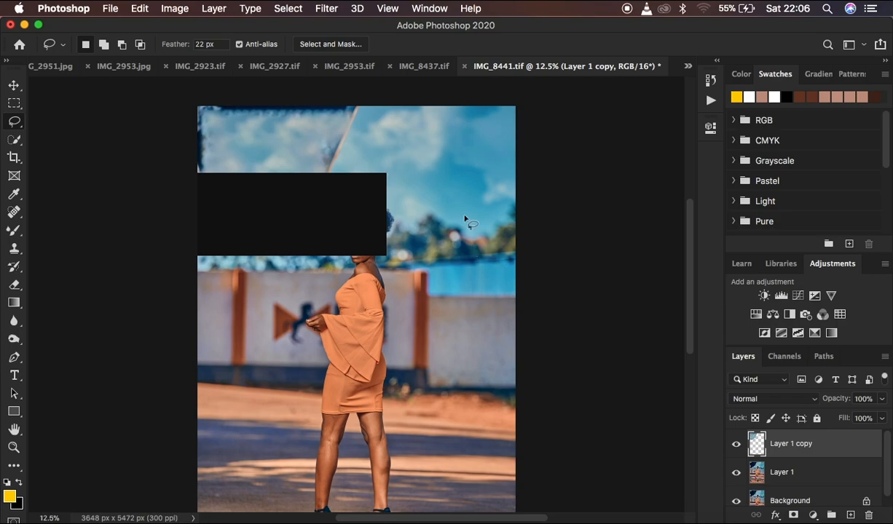
key(super+minus)
key(super+equal)
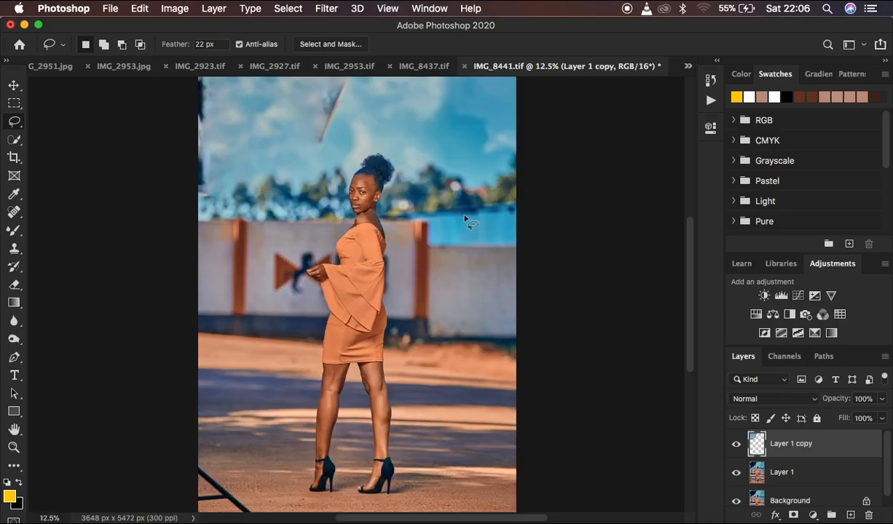
drag(821, 452, 868, 515)
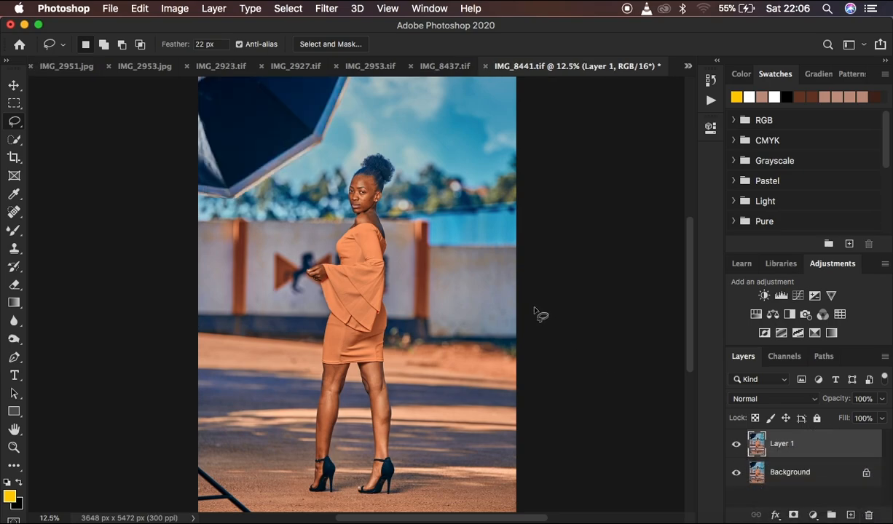
- Set up the Clone Stamp tool with a low-hardness brush and sampling from All Layers
click(13, 248)
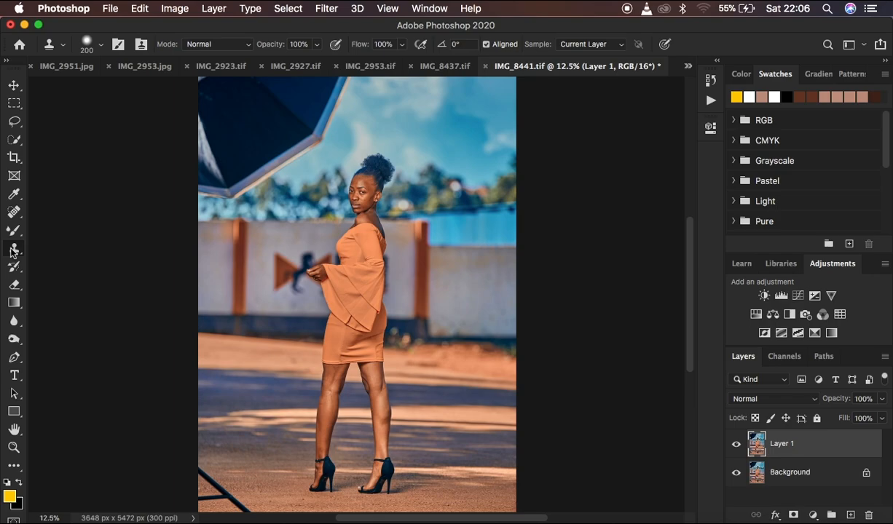
click(102, 47)
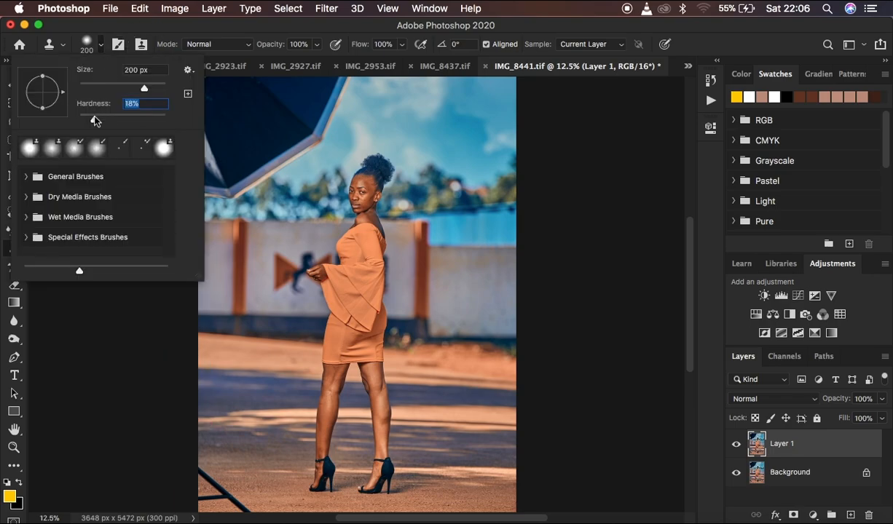
drag(94, 117, 102, 123)
key(Return)
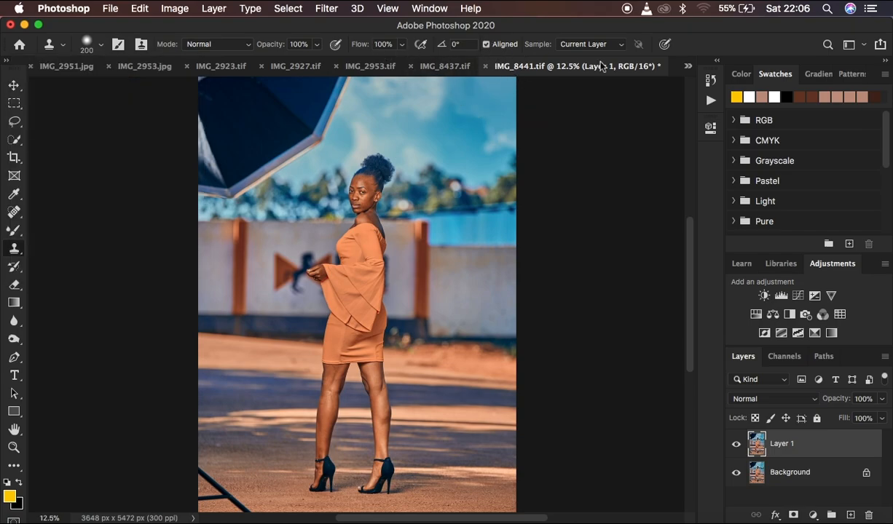
click(577, 45)
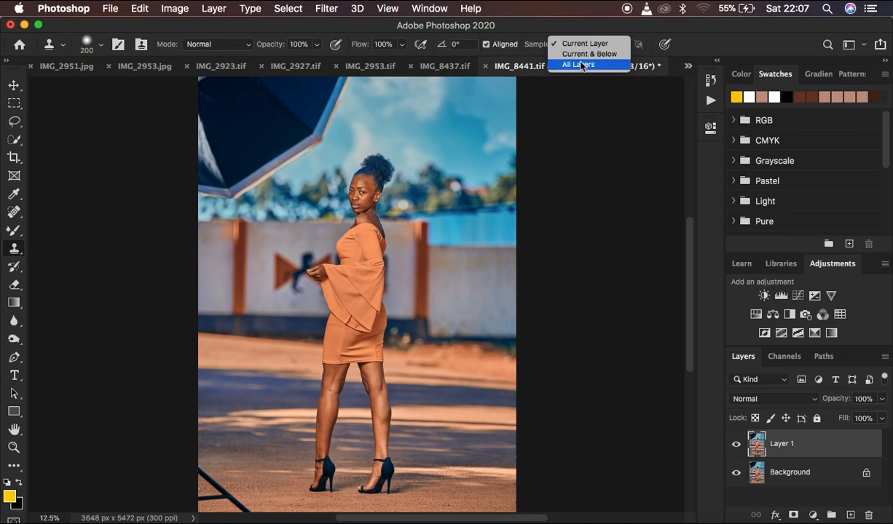
click(577, 64)
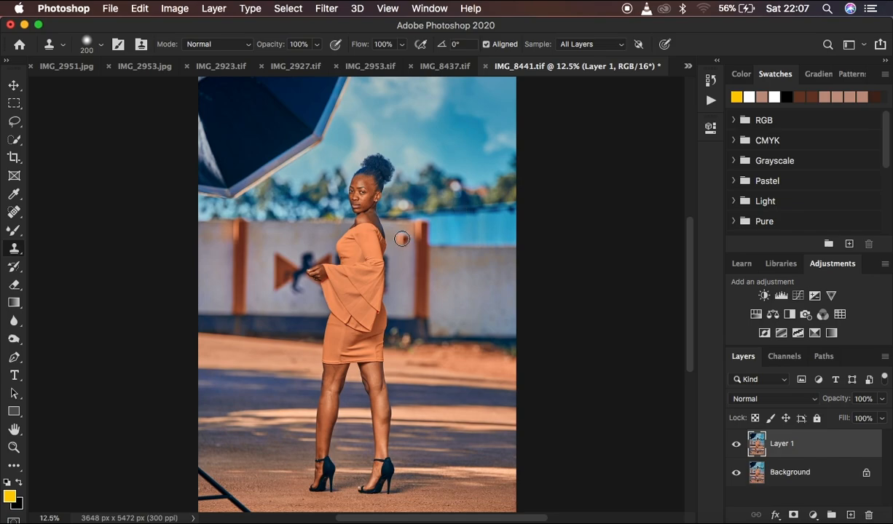
- Try cloning sky over the umbrella's right edge with the Clone Stamp brush enlarged to 500 px
key(super+plus)
key(super+plus)
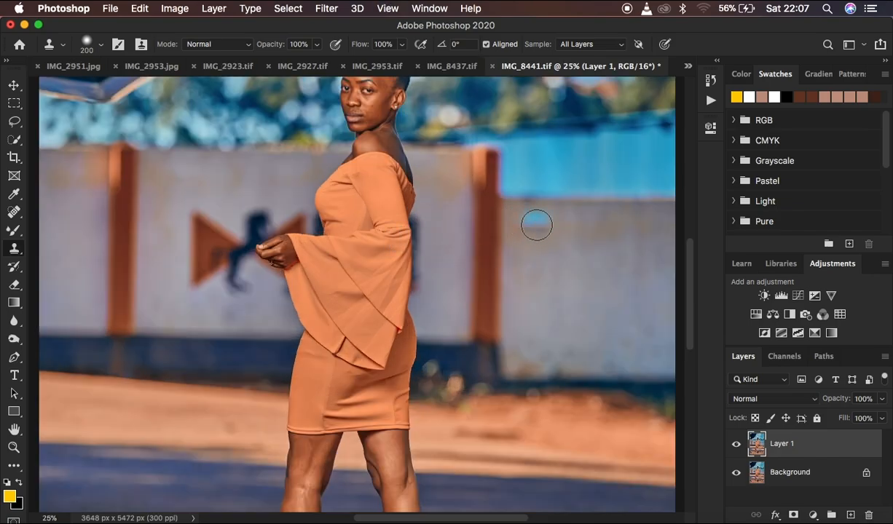
scroll(491, 230, up, 10)
key(bracketright)
key(bracketright)
key(bracketright)
key(bracketright)
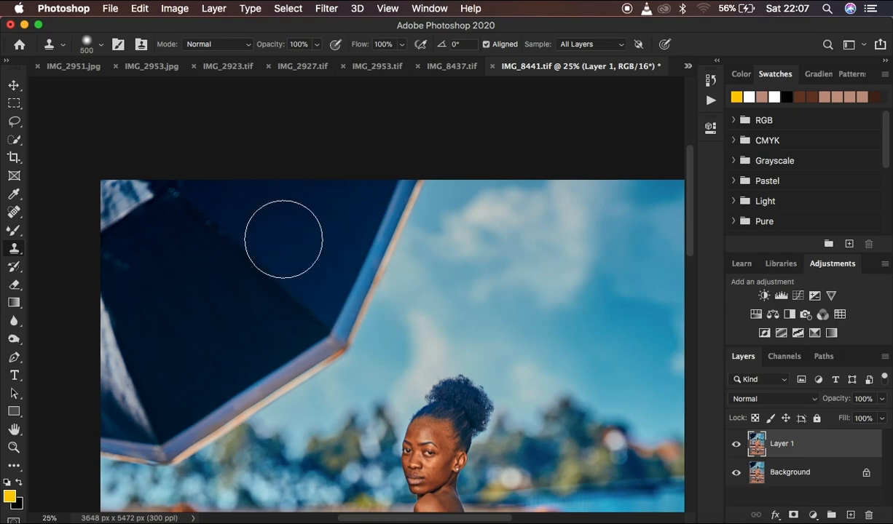
click(374, 216)
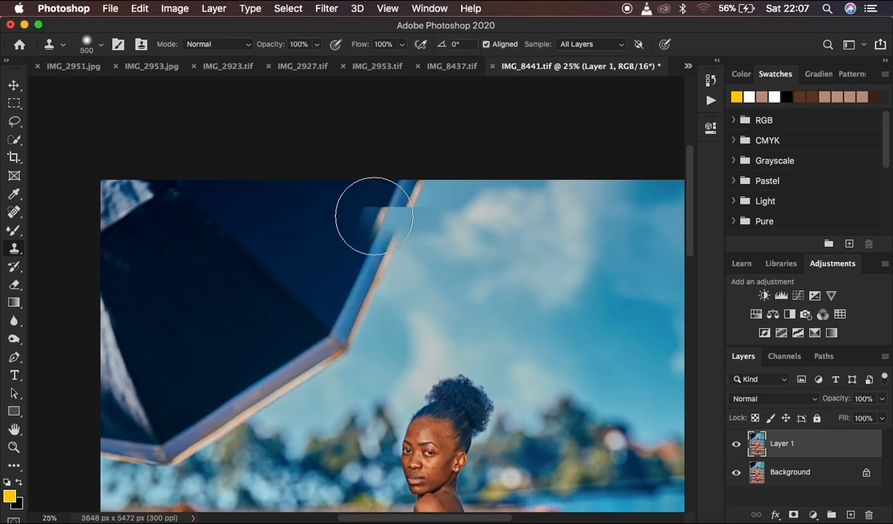
drag(368, 268, 385, 279)
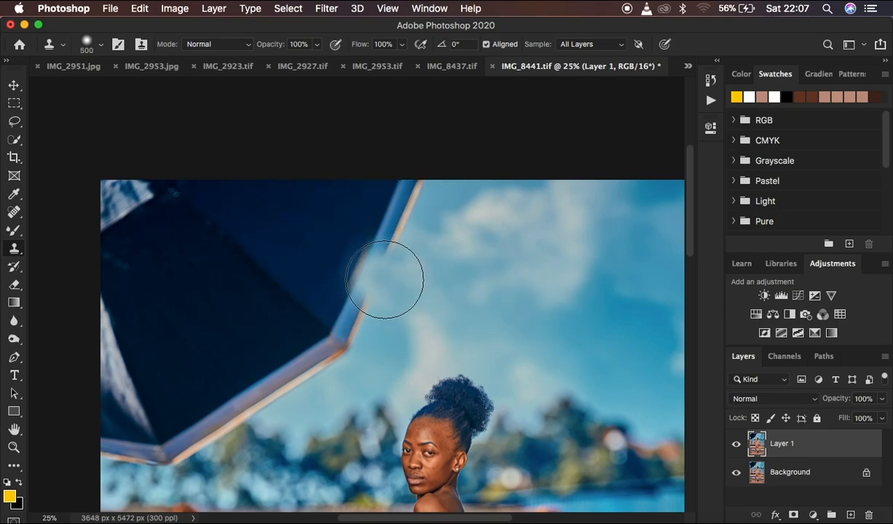
- Enlarge the Clone Stamp brush to 800 px and undo the trial cloning on the umbrella's edge
key(bracketright)
key(bracketright)
key(bracketright)
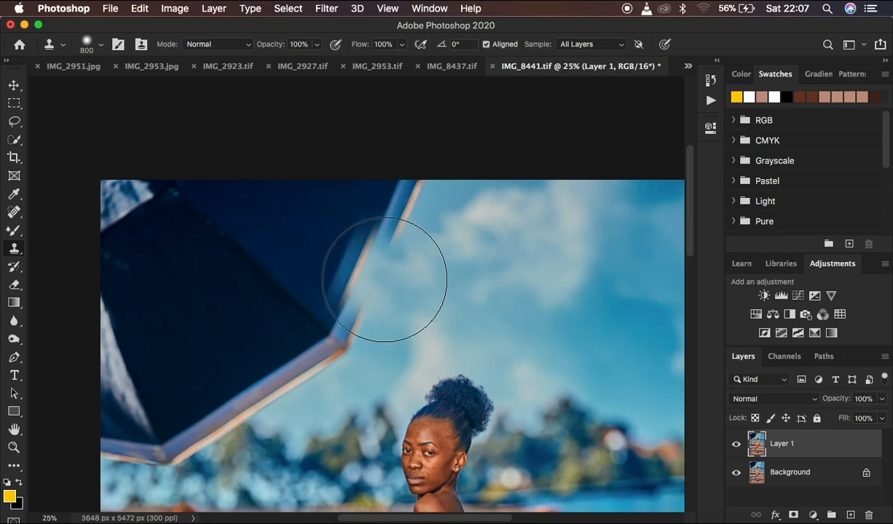
key(super+z)
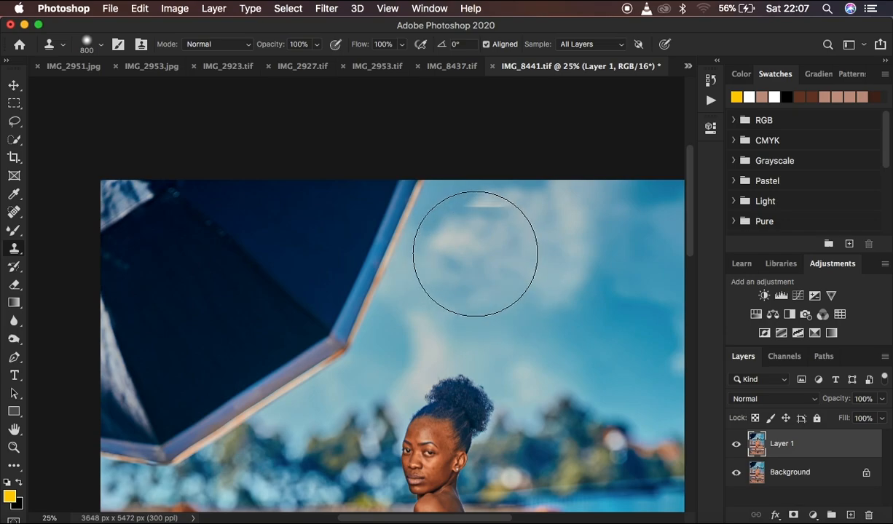
- Clone sky over the umbrella's light right rim, from the photo's upper edge down past the umbrella's right corner
alt+click(475, 253)
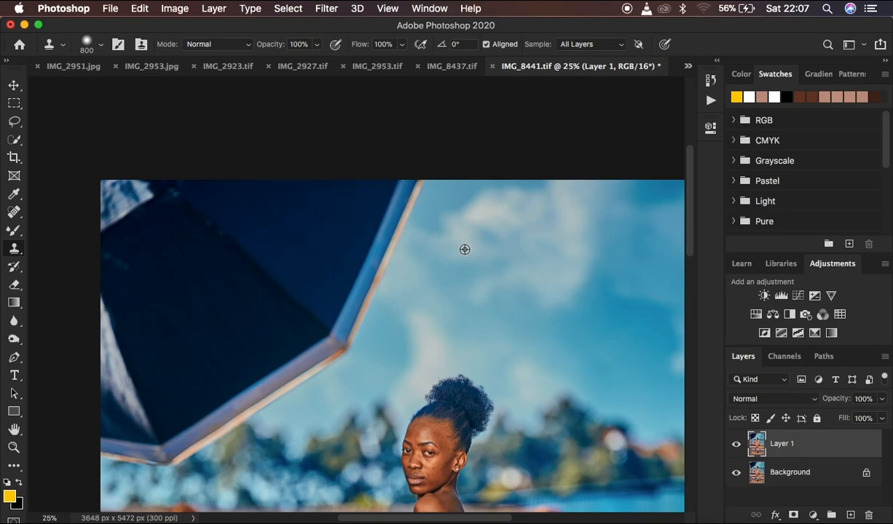
mouse_move(464, 249)
mouse_down()
mouse_move(373, 230)
mouse_move(378, 219)
mouse_move(369, 259)
mouse_move(338, 266)
mouse_move(411, 268)
mouse_up()
key(alt+super+z)
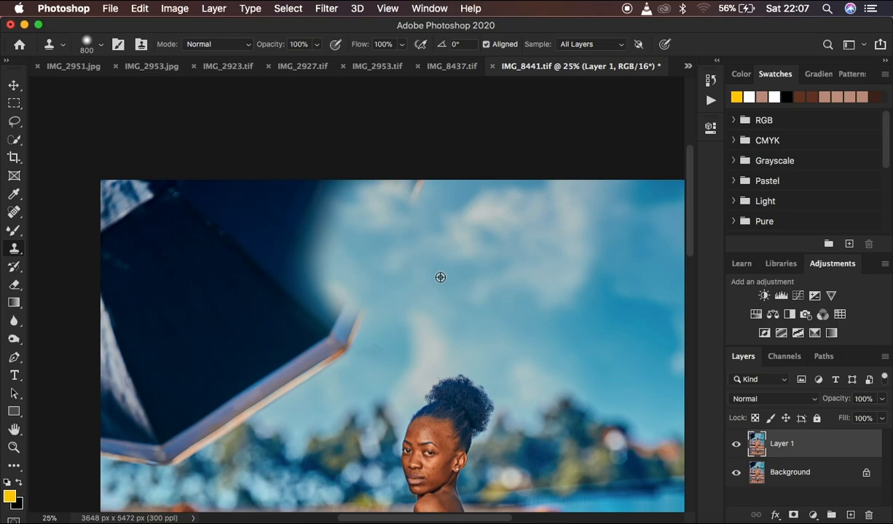
drag(385, 296, 365, 308)
alt+click(390, 298)
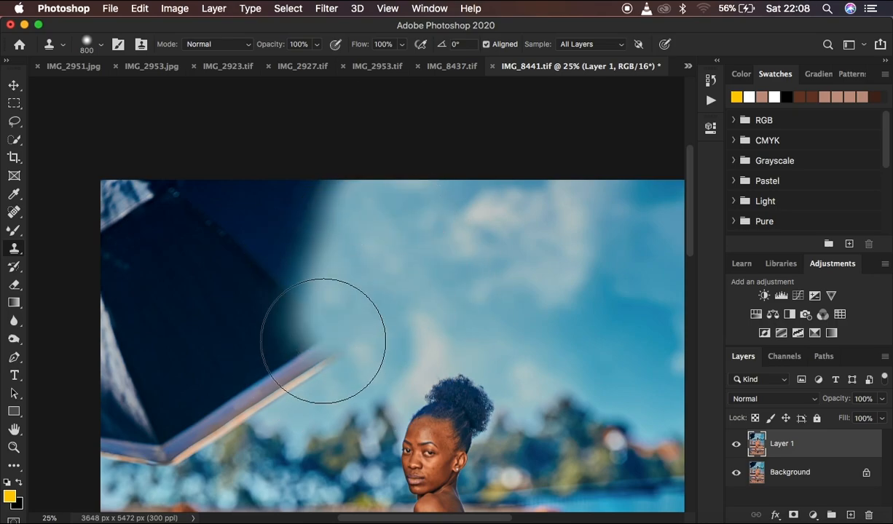
drag(318, 329, 370, 294)
- Sample nearby sky and clone it over the right part of the umbrella's dark canopy, down to the lower rim
alt+click(452, 226)
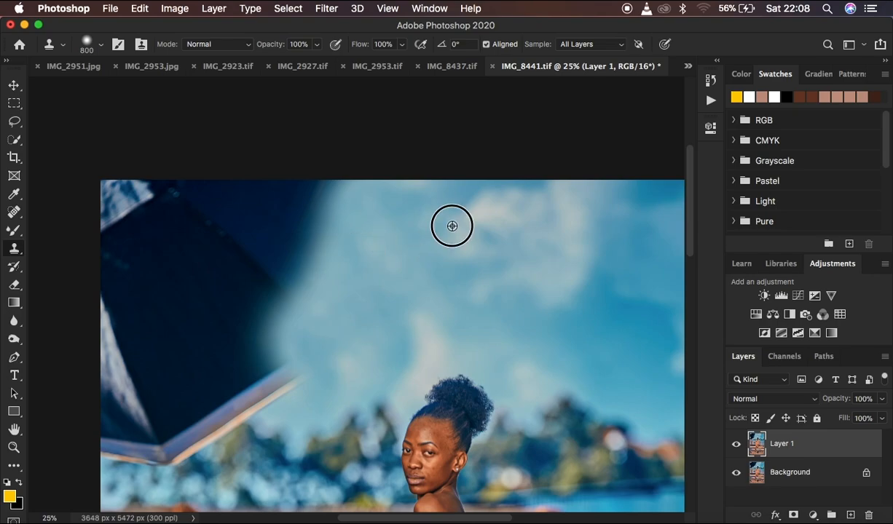
click(305, 212)
alt+click(357, 263)
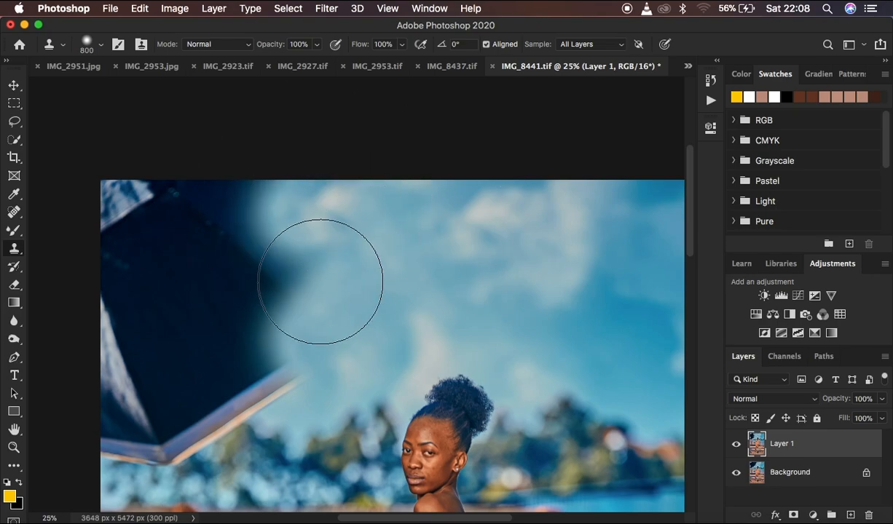
click(297, 286)
alt+click(350, 331)
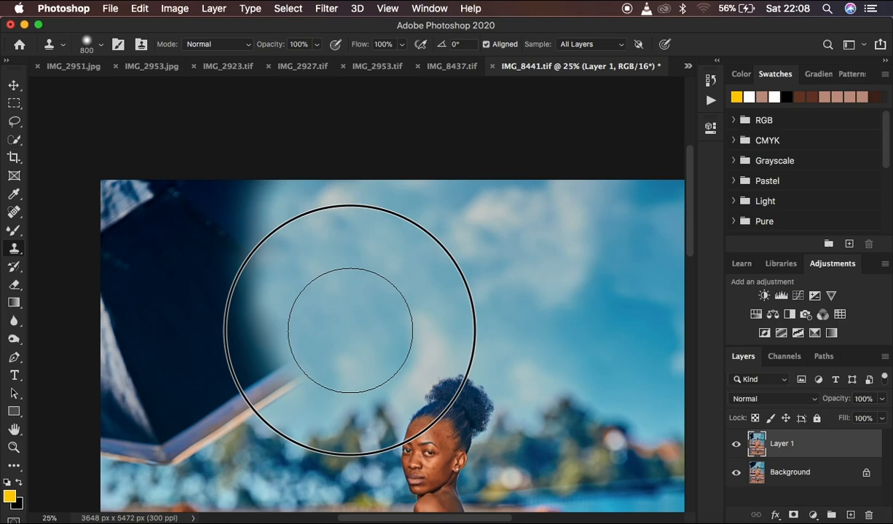
click(288, 370)
- Clone sky over the umbrella's diagonal lower rim and the adjoining lower part of the dark canopy
alt+click(318, 365)
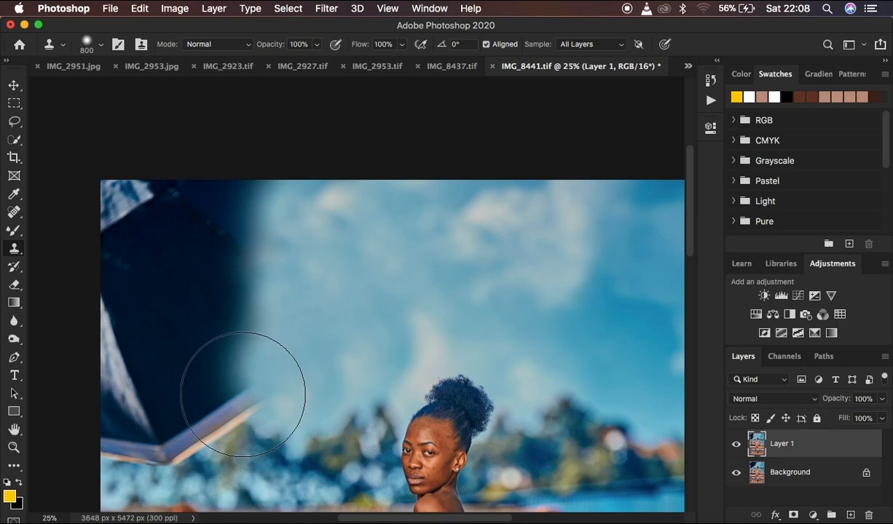
click(244, 372)
click(252, 299)
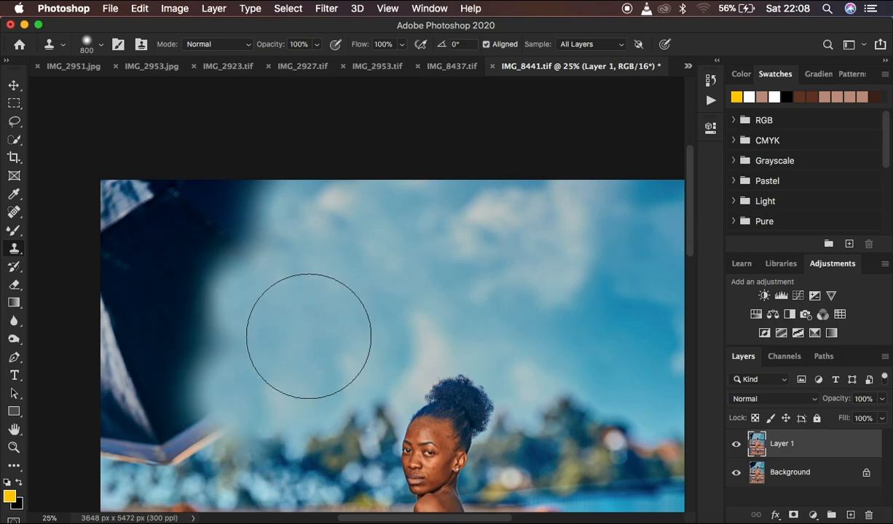
alt+click(271, 353)
click(204, 389)
- Clone sky over the upper and middle parts of the remaining dark canopy
alt+click(355, 296)
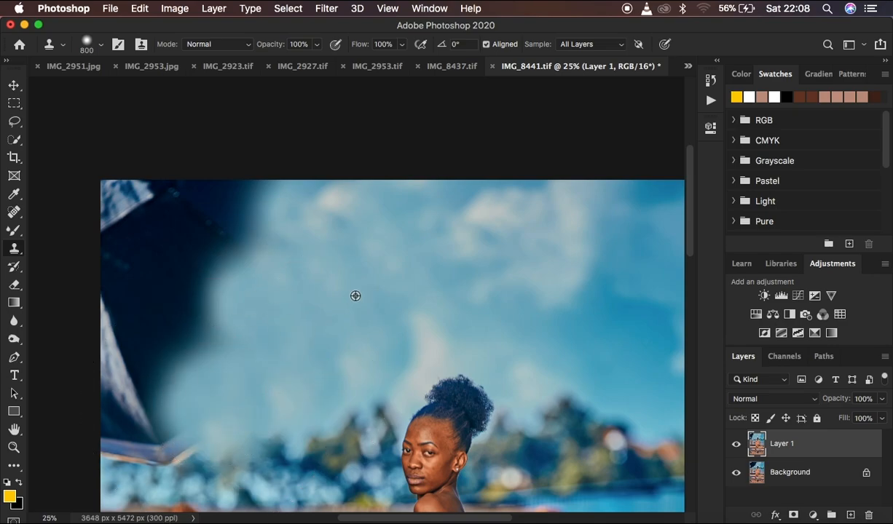
click(237, 226)
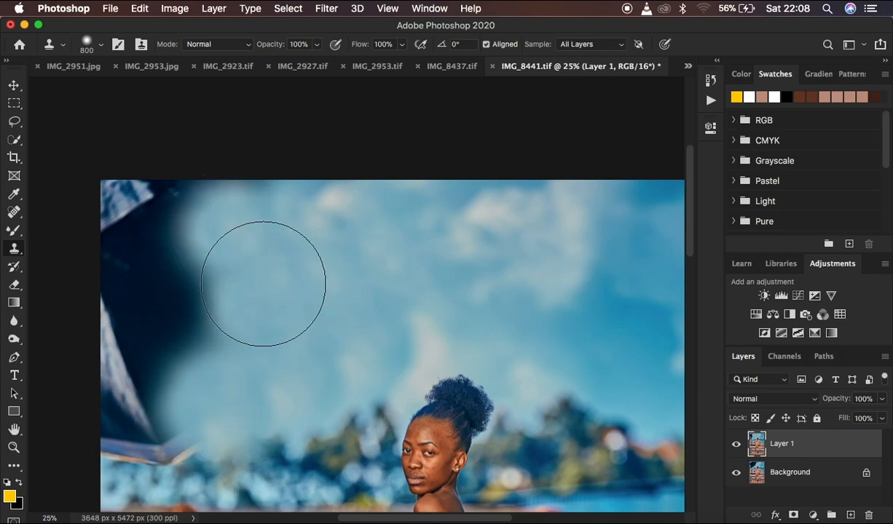
click(203, 300)
click(192, 319)
click(171, 317)
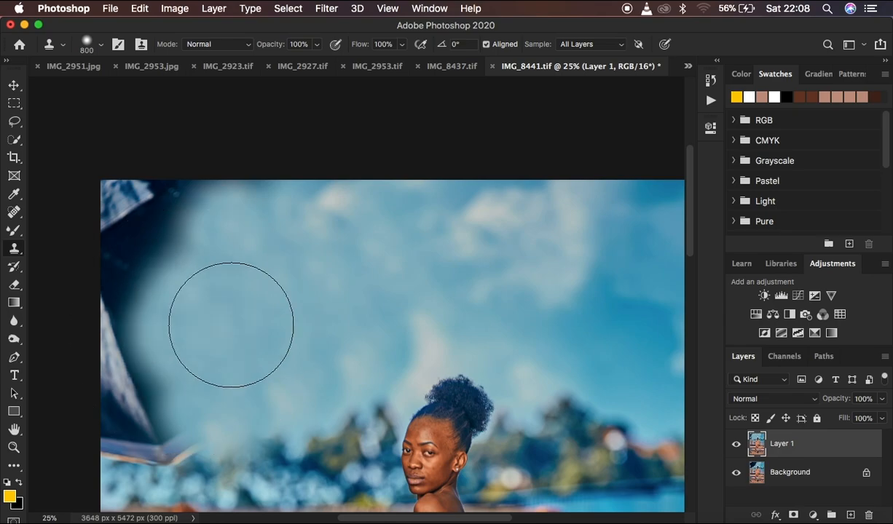
- Clone blue sky from right of the model over the canopy's left side and towards the photo's upper-left corner
alt+click(529, 314)
click(157, 361)
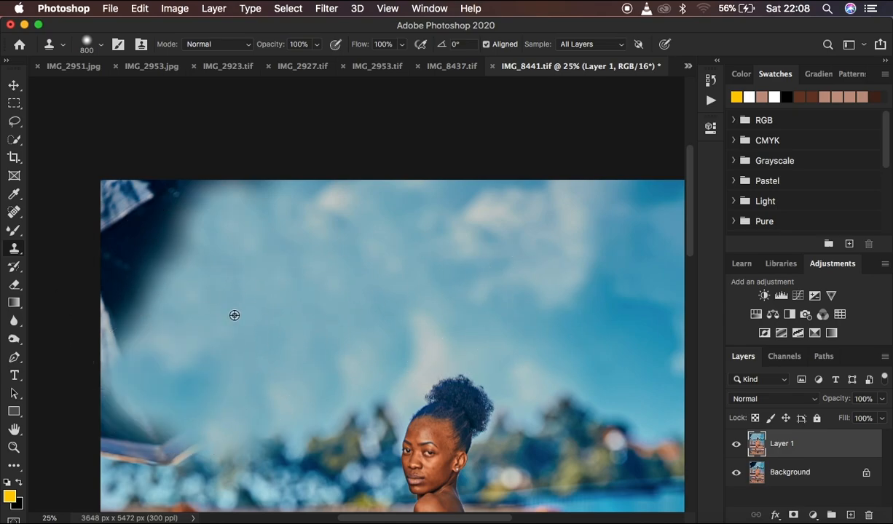
click(138, 259)
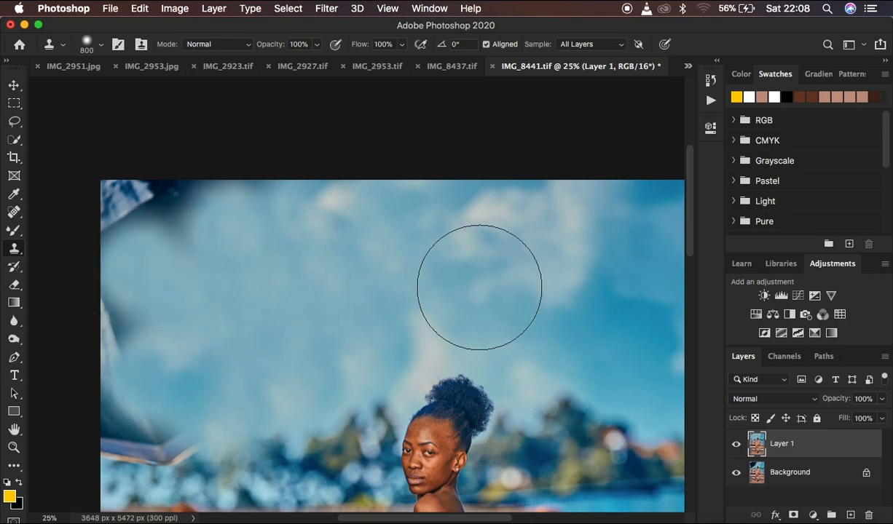
alt+click(550, 318)
click(166, 201)
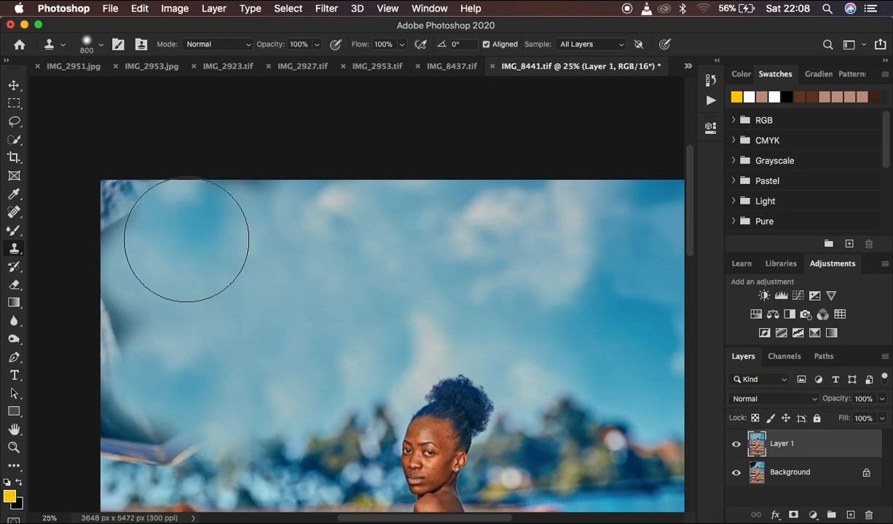
click(149, 208)
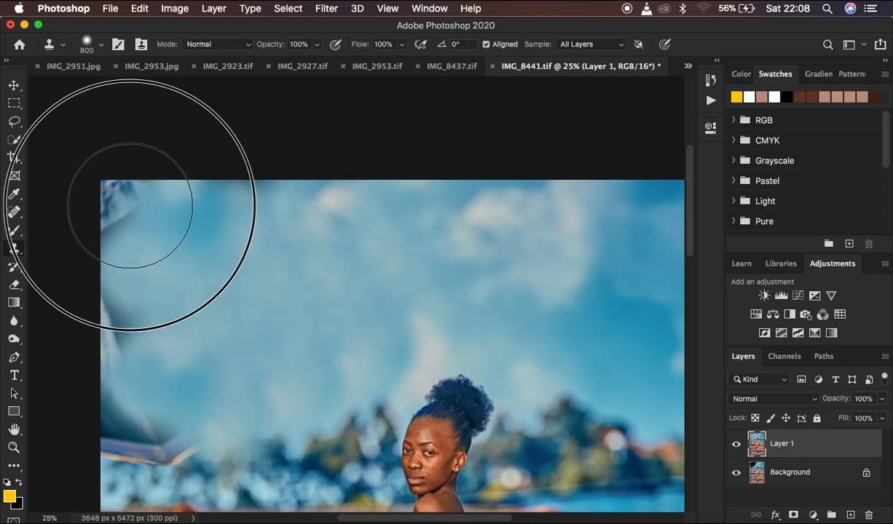
- Clone over the last umbrella remnants along the photo's left edge, down to the tree line
click(179, 418)
click(140, 319)
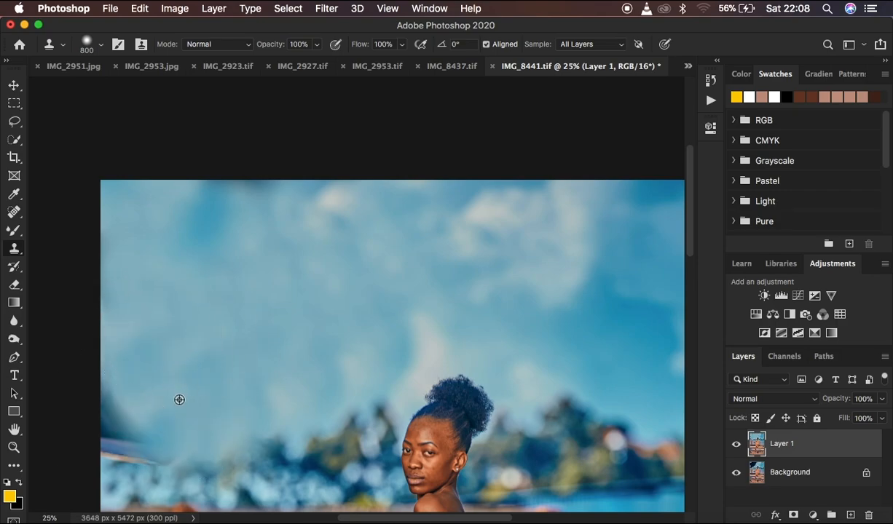
click(142, 412)
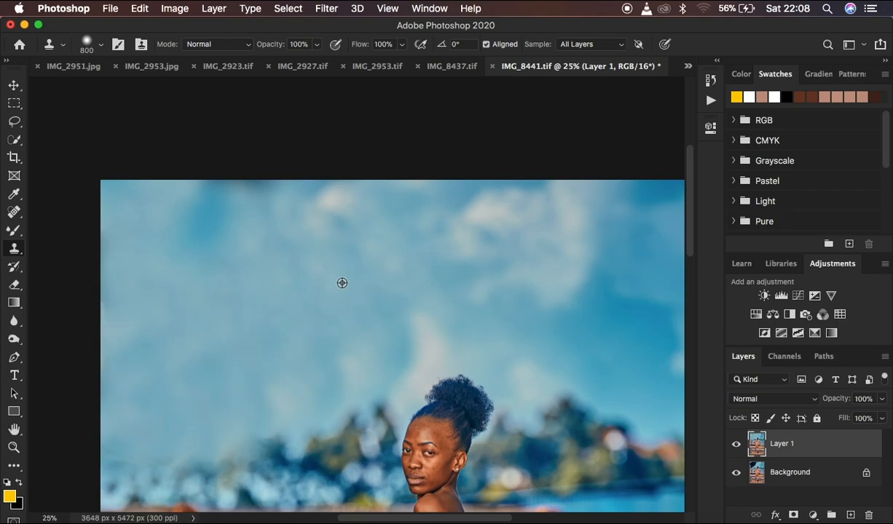
alt+click(295, 264)
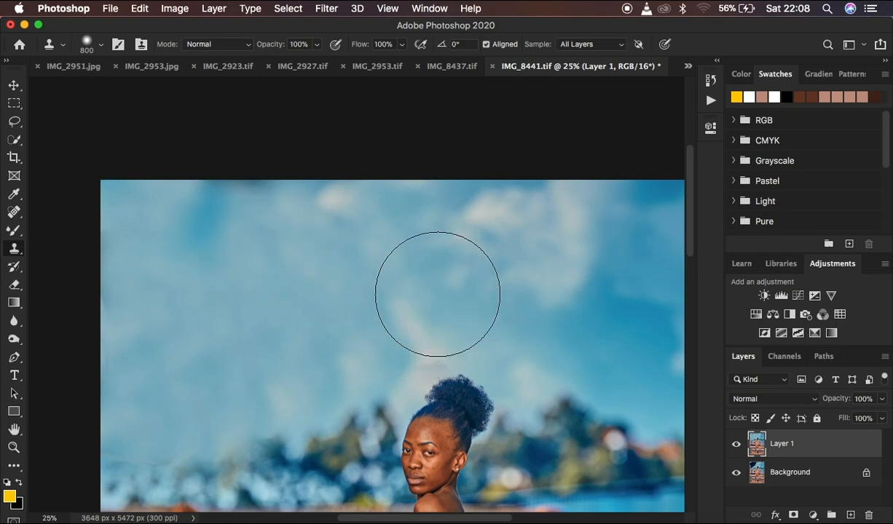
- Clone white cloud detail and a deeper blue sky patch into the flat cloned area to vary the sky
key(super+minus)
key(super+minus)
key(super+plus)
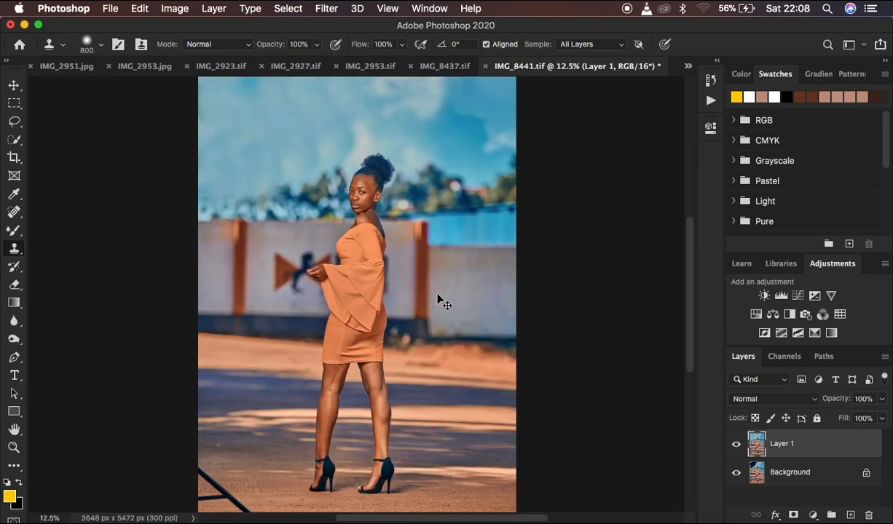
scroll(478, 160, up, 5)
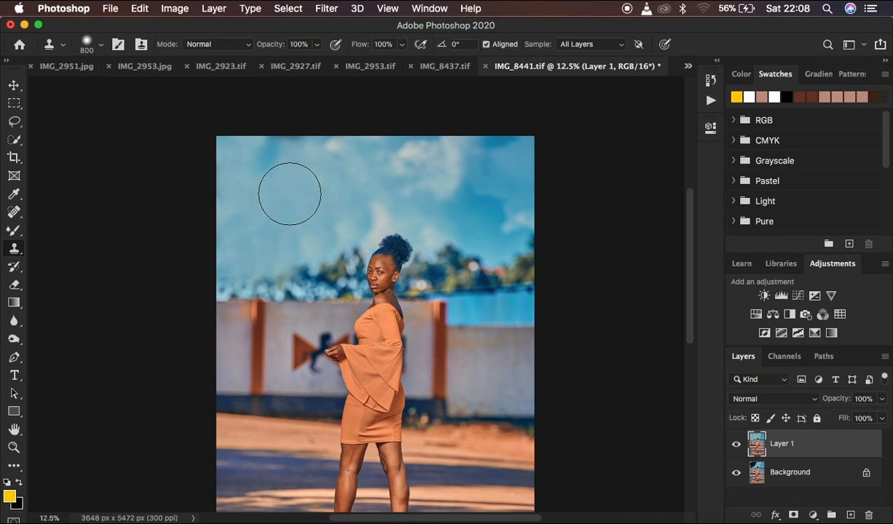
alt+click(426, 168)
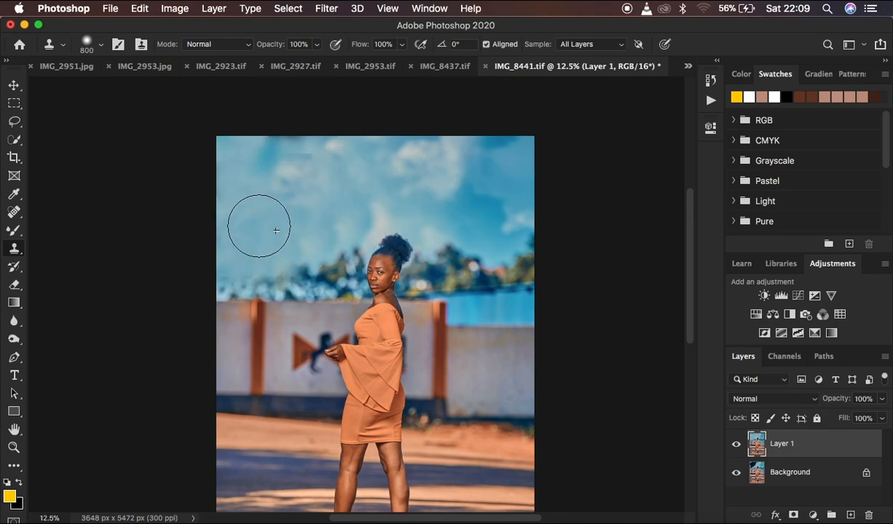
drag(517, 233, 502, 203)
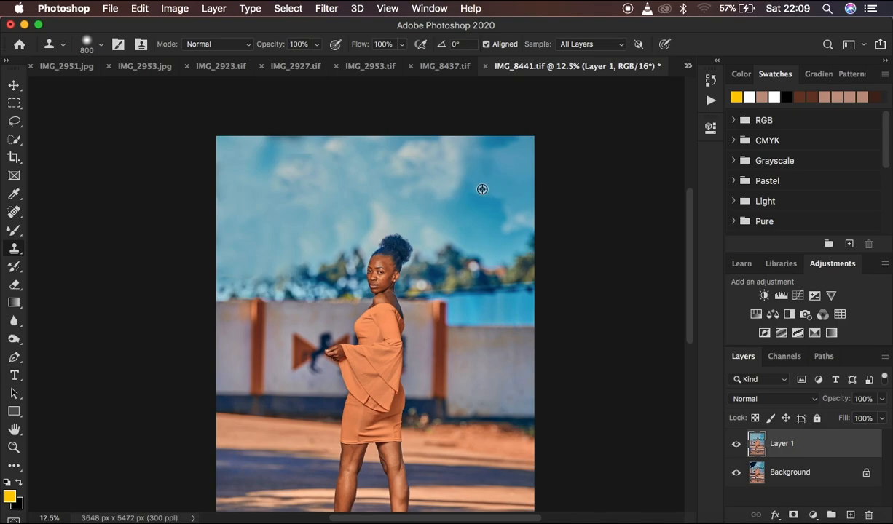
alt+click(482, 190)
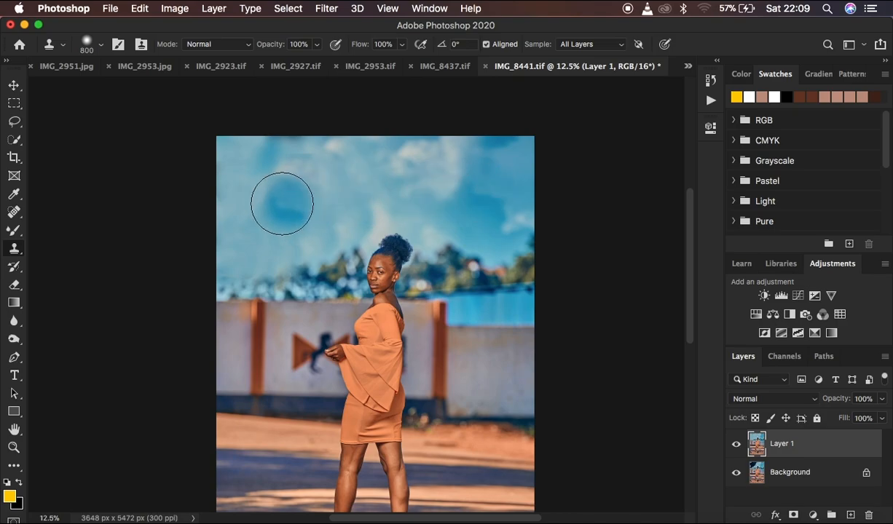
click(251, 203)
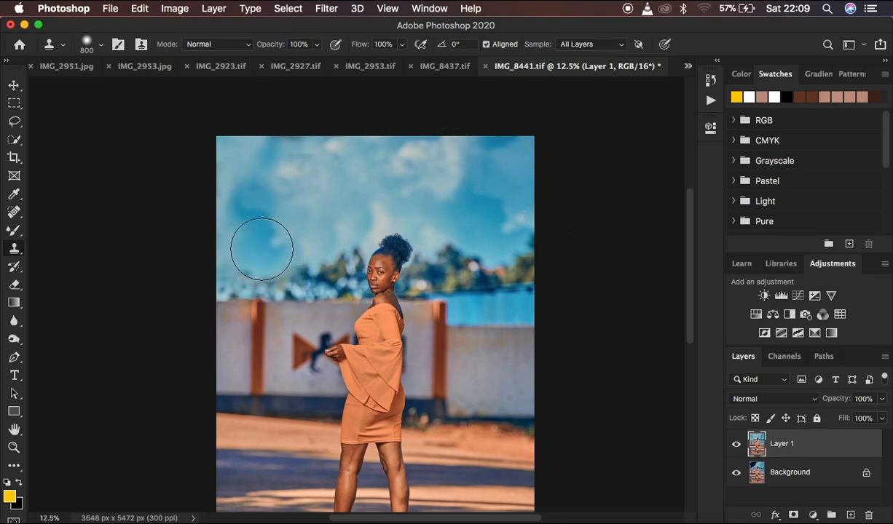
- Reduce the Clone Stamp brush to 400 px and clone trees into the tree-line gap above the wall, left of the model
key(bracketleft)
key(bracketleft)
key(bracketleft)
key(bracketleft)
key(bracketleft)
key(bracketleft)
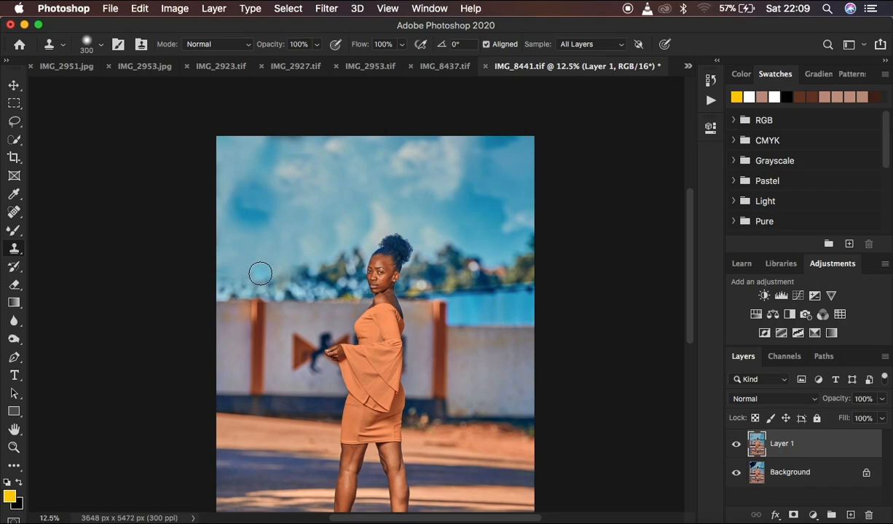
key(bracketright)
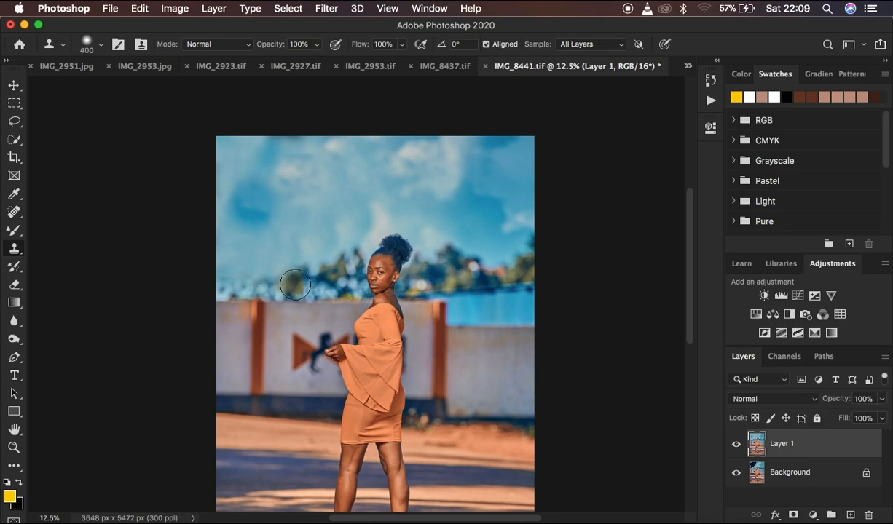
alt+click(295, 284)
click(280, 275)
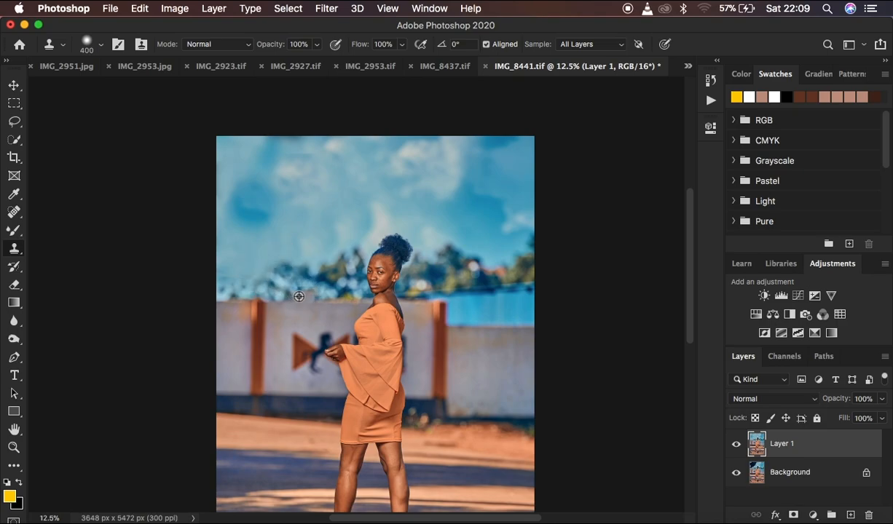
alt+click(299, 294)
click(275, 282)
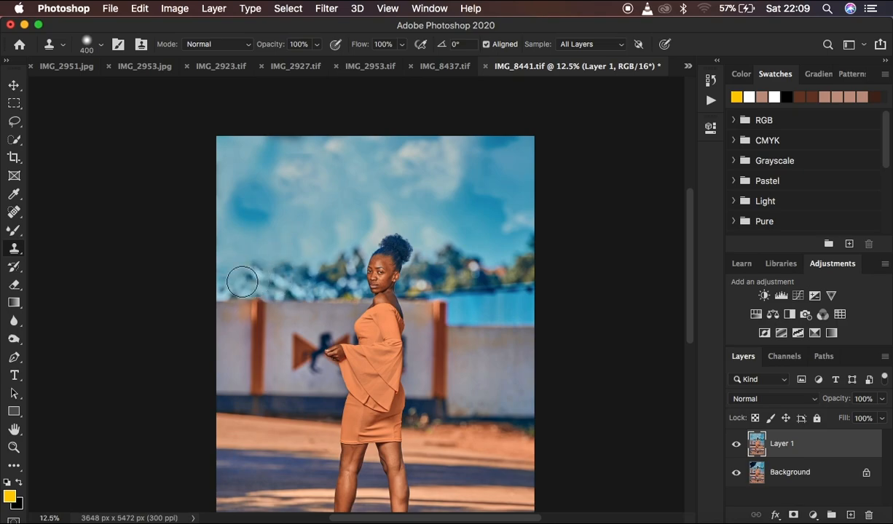
- Toggle Layer 1's visibility repeatedly to compare the cloned sky and trees with the original photo
click(736, 446)
click(735, 447)
click(735, 447)
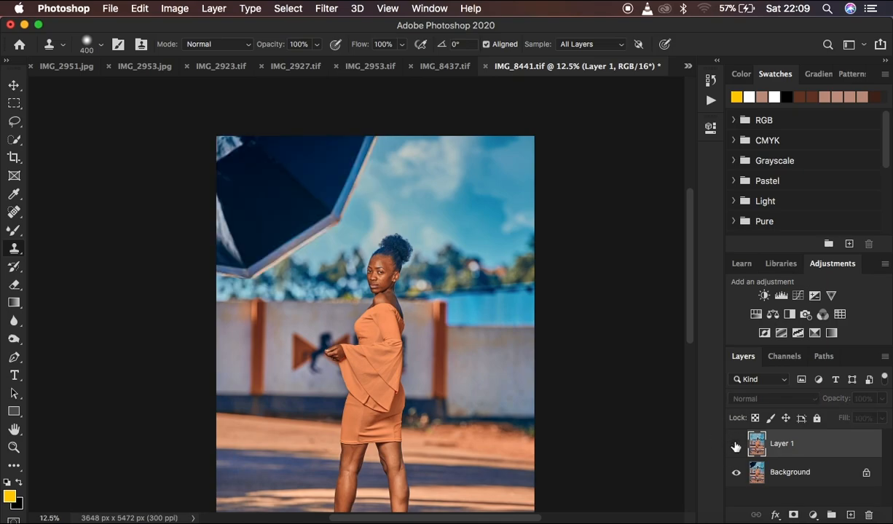
click(735, 446)
click(735, 446)
click(736, 446)
click(735, 447)
click(735, 447)
click(736, 446)
click(736, 446)
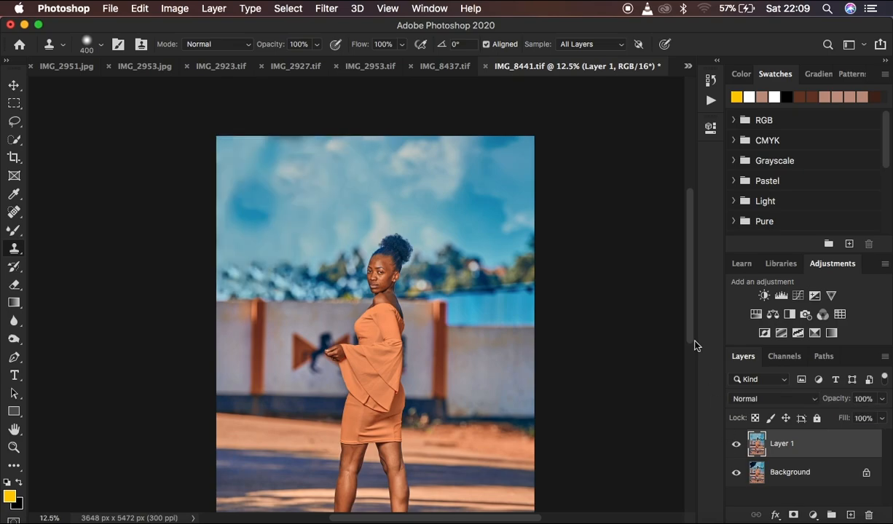
- Remove the black stand legs from the ground's lower-left corner with the Content-Aware Spot Healing Brush
drag(690, 307, 701, 370)
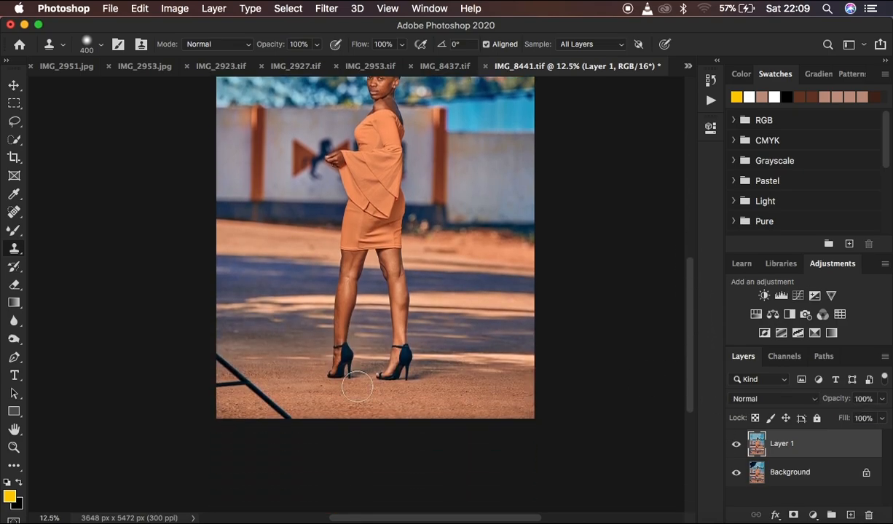
click(236, 388)
click(14, 212)
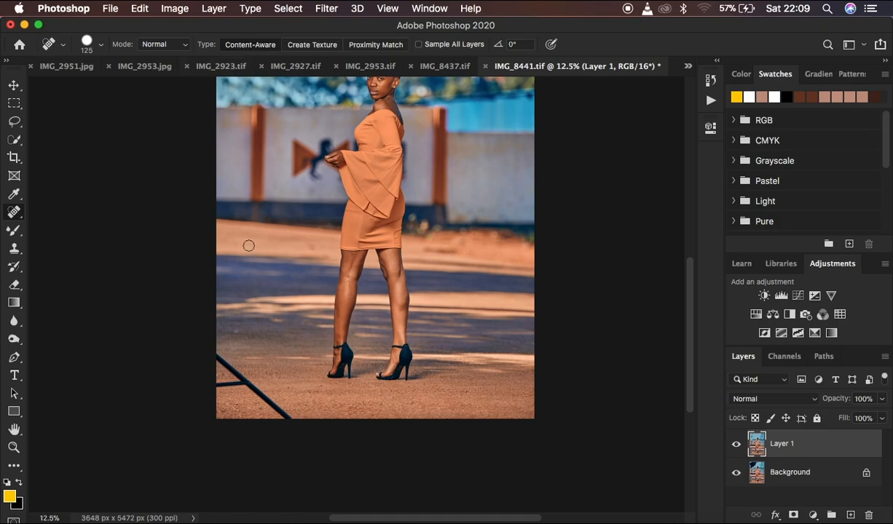
drag(215, 354, 295, 426)
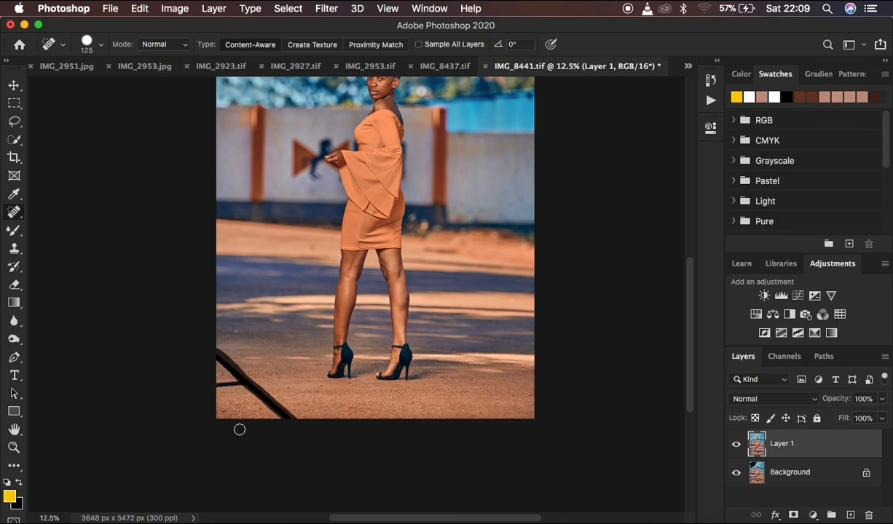
mouse_move(215, 378)
mouse_down()
mouse_move(241, 378)
mouse_move(250, 391)
mouse_move(217, 381)
mouse_move(247, 385)
mouse_up()
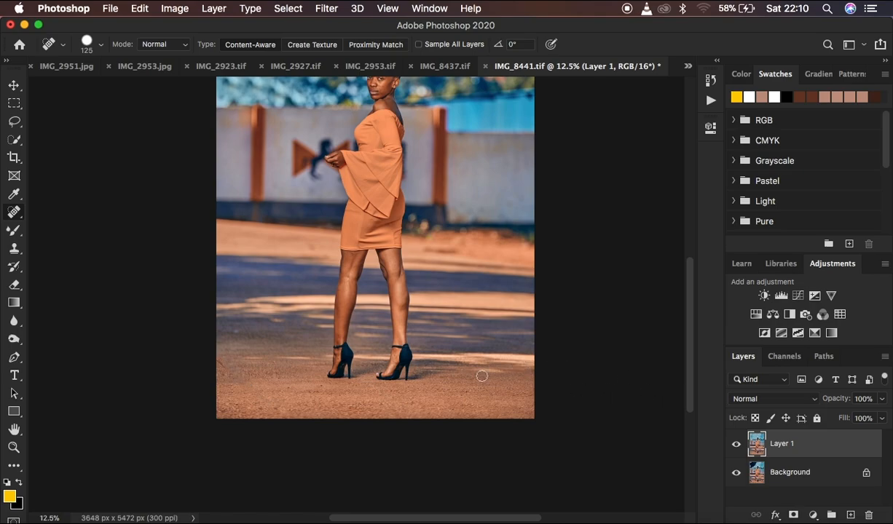
- View the whole photo and toggle Layer 1 off and on to compare the finished retouch with the original
key(super+minus)
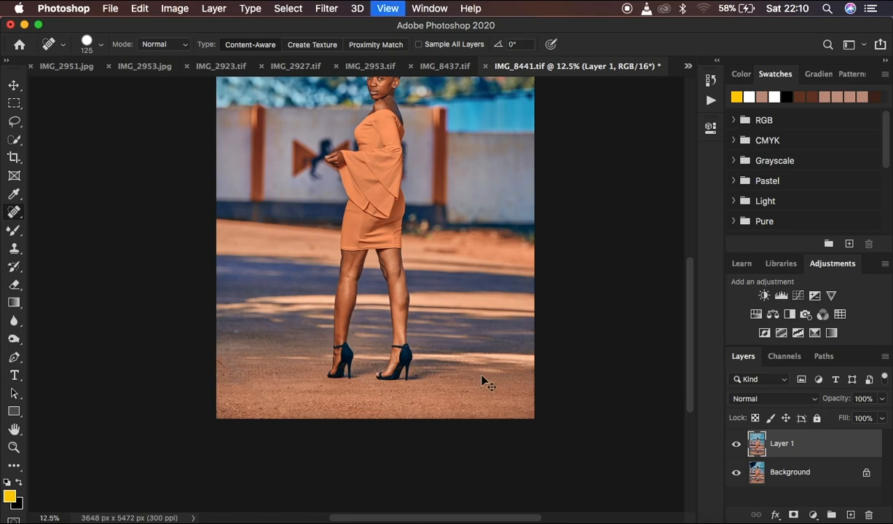
key(super+plus)
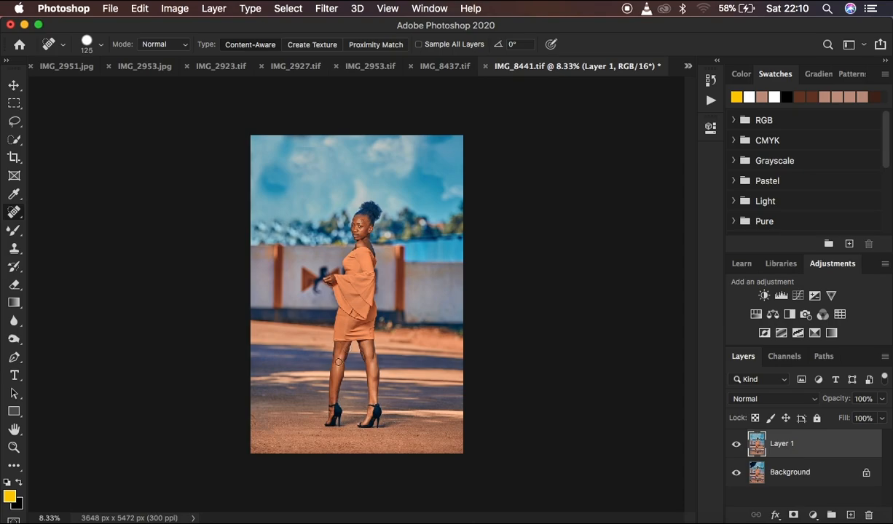
click(736, 446)
click(735, 446)
click(736, 447)
click(735, 445)
click(735, 446)
click(735, 445)
click(737, 445)
click(734, 446)
click(735, 445)
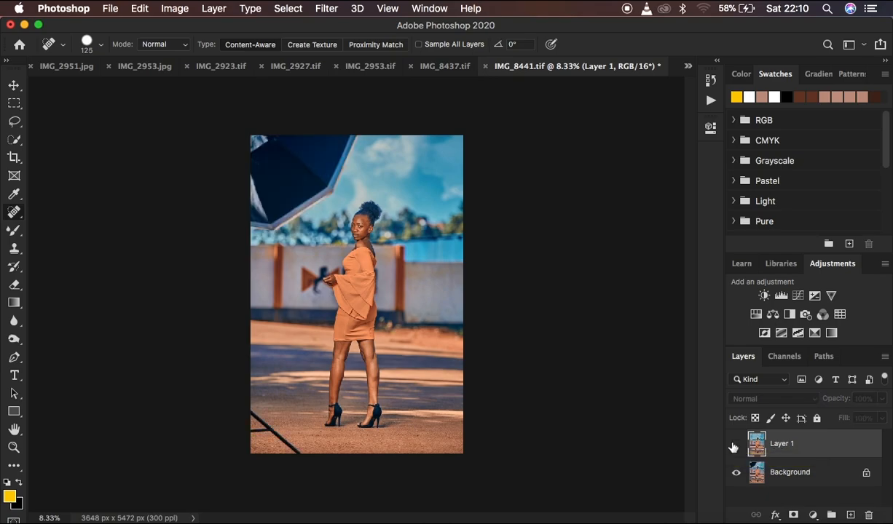
click(735, 445)
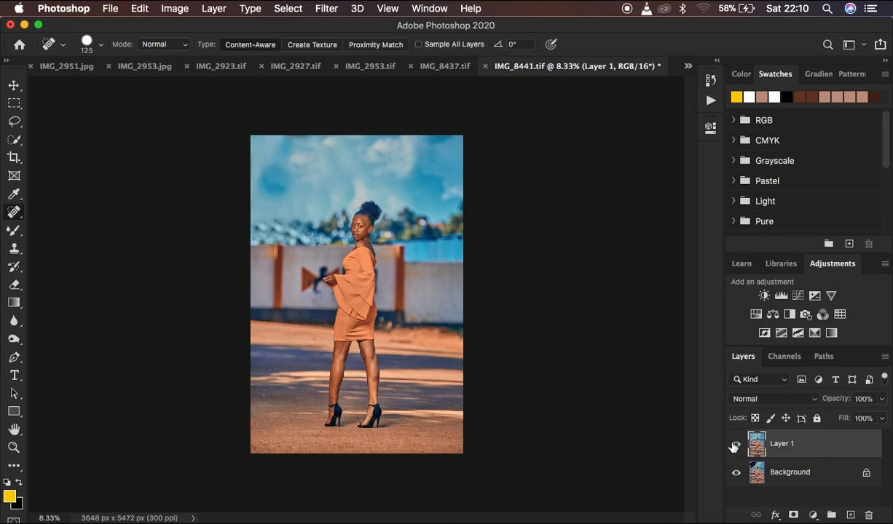